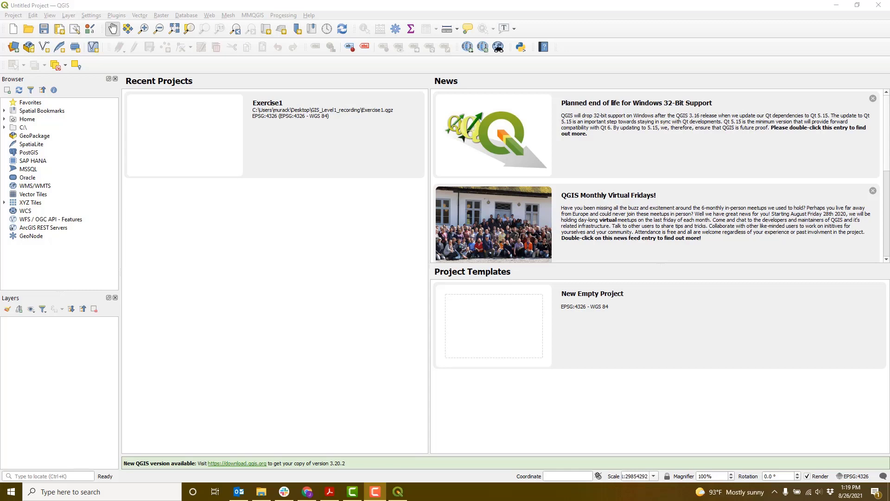
Step: Create a new empty project and save it as Exercise1.qgz in the GIS_Level1_recording folder
click(13, 29)
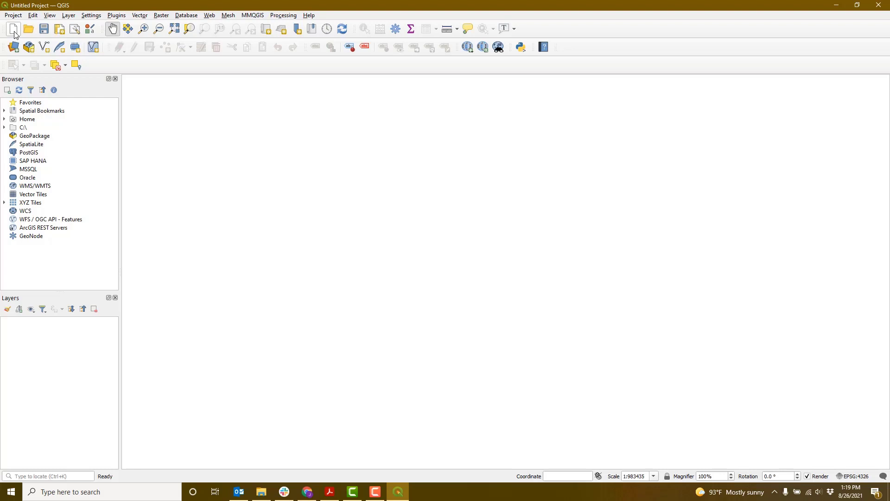
click(44, 29)
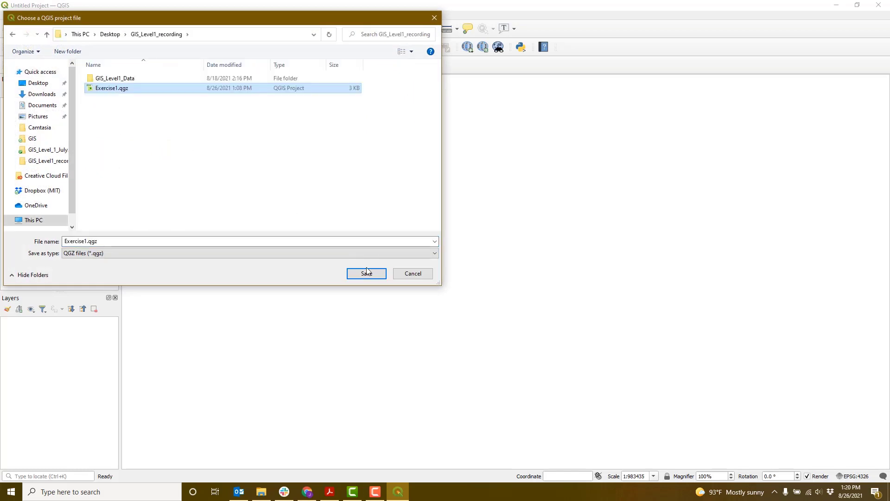
click(374, 277)
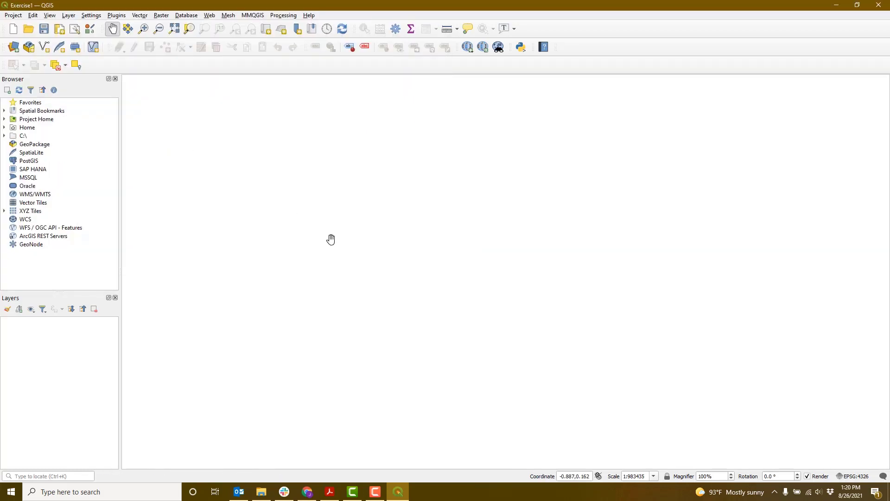
Step: Add cambridge_demographics.shp, MBTA_ARC.shp and MBTA_NODE.shp from workshop_exercises as vector layers
click(18, 51)
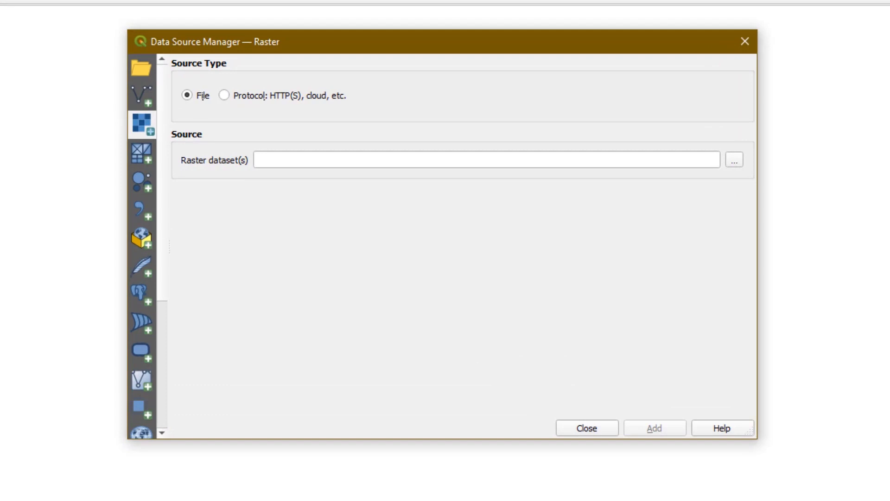
click(144, 103)
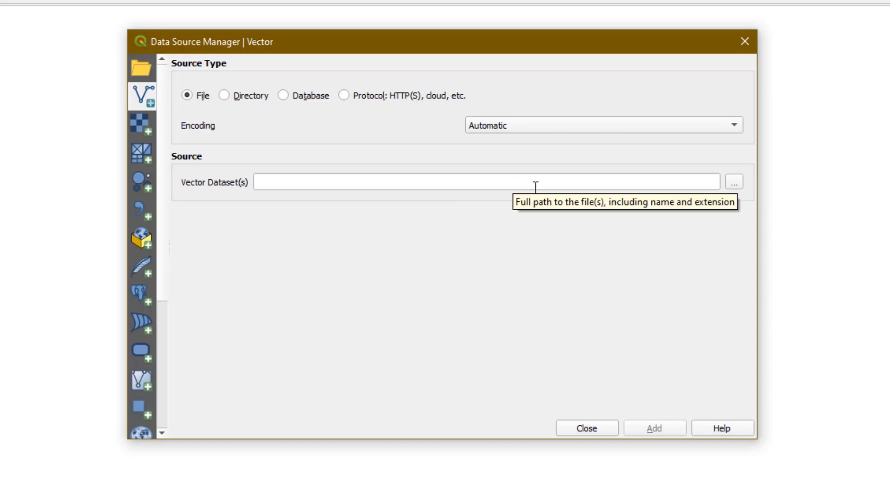
click(735, 185)
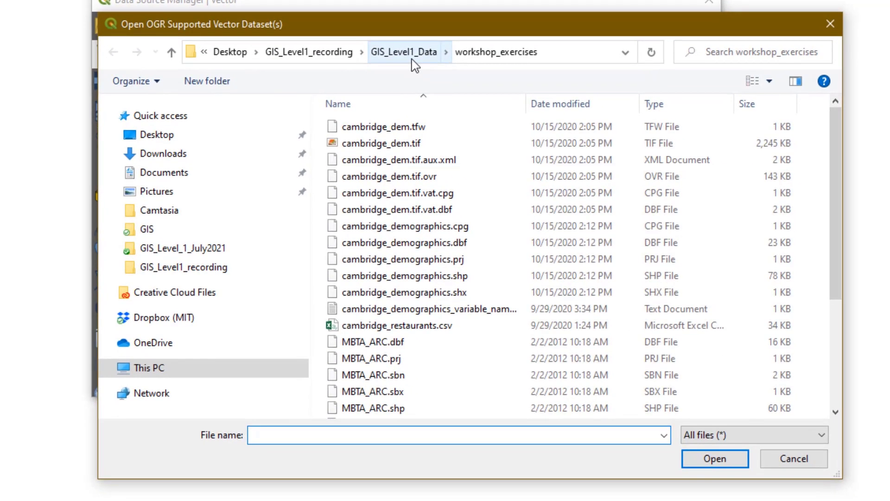
click(309, 57)
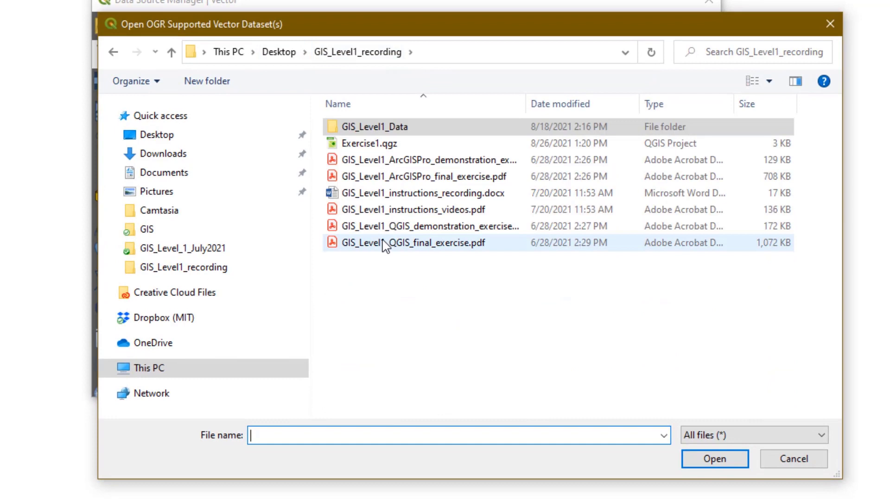
double_click(381, 134)
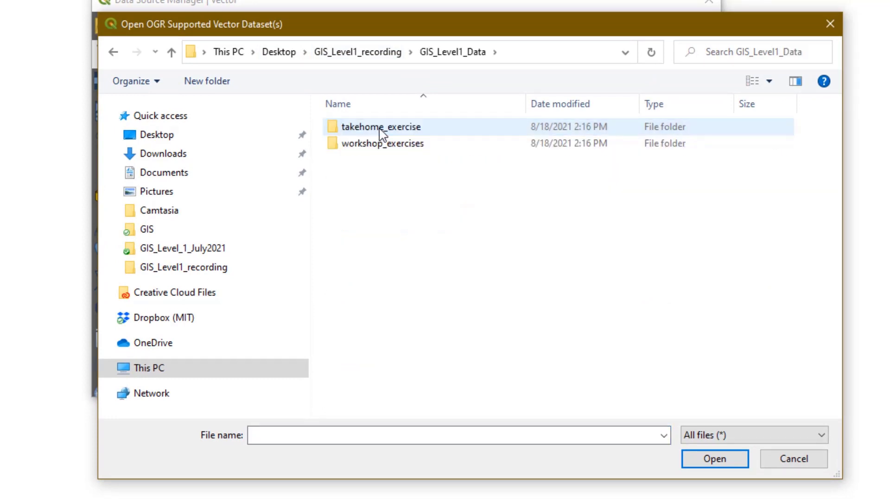
double_click(402, 147)
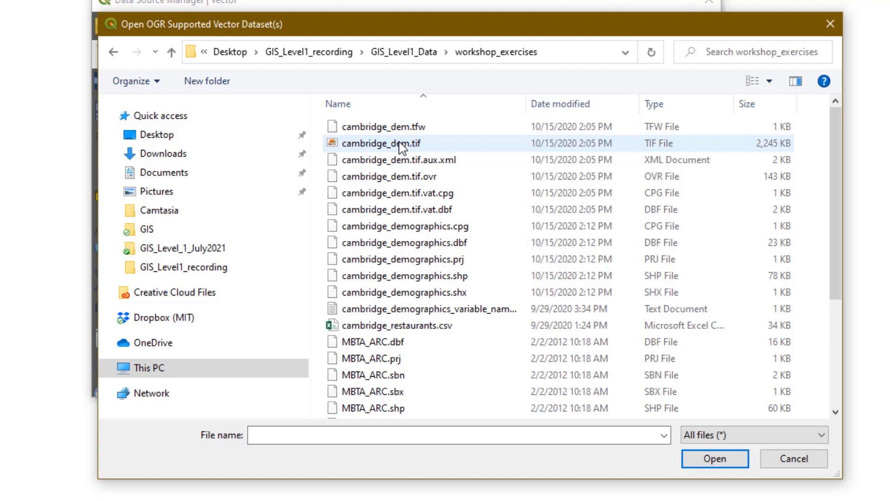
click(449, 278)
scroll(450, 280, down, 3)
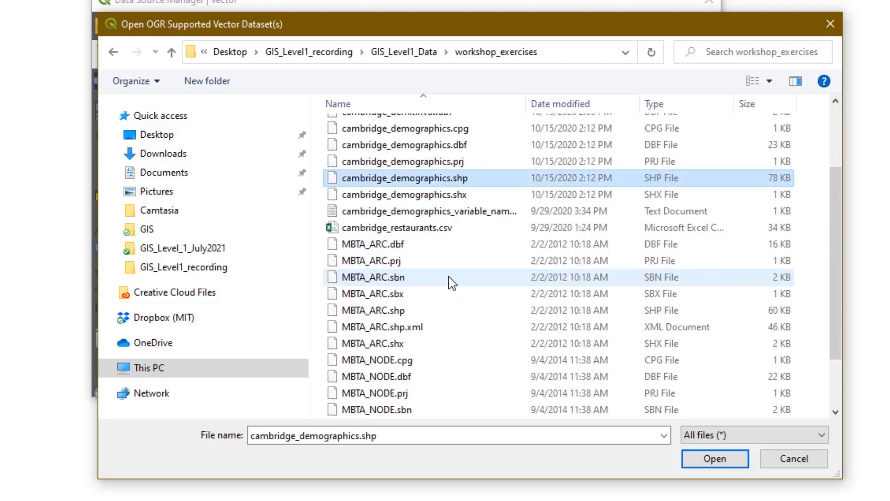
ctrl+click(401, 249)
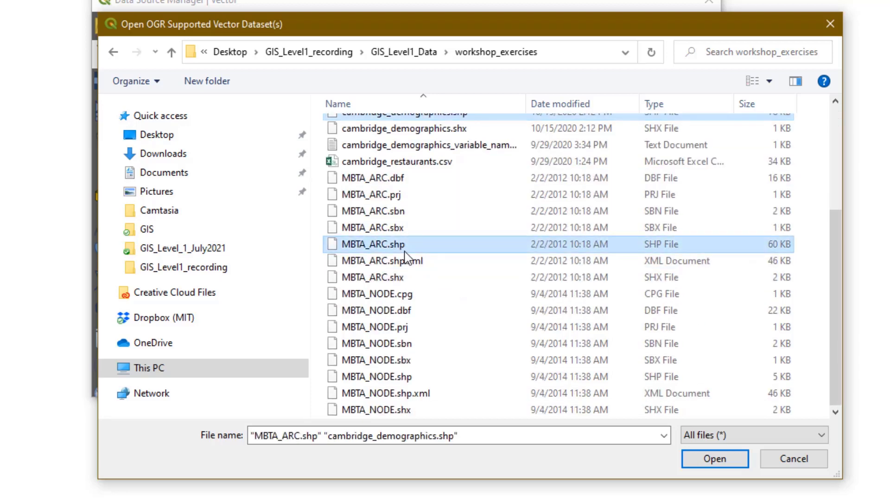
ctrl+click(396, 383)
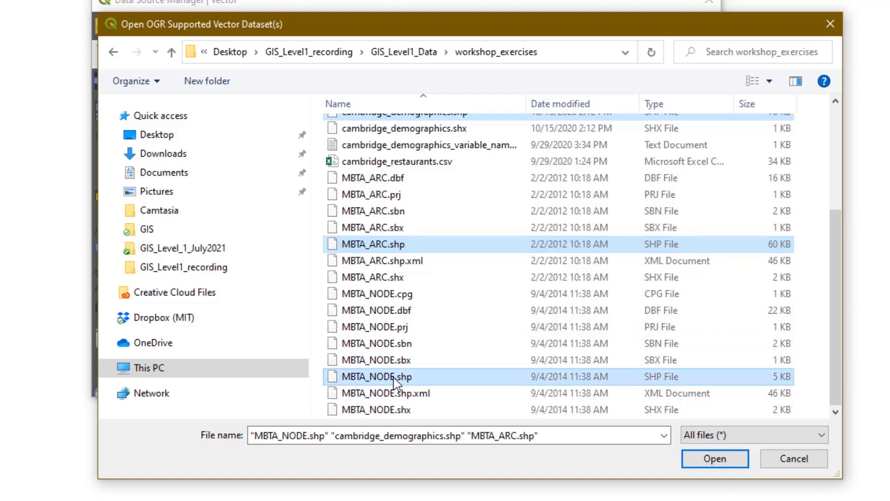
click(733, 464)
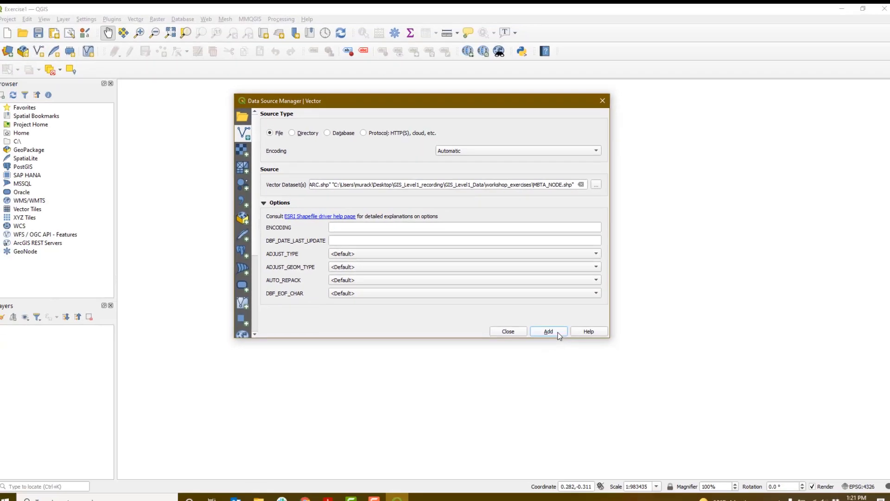
click(558, 333)
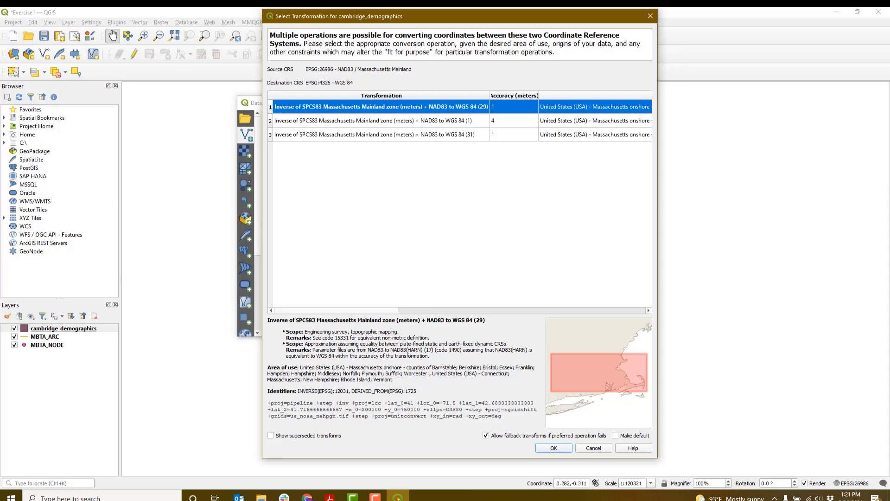
Step: Accept the default NAD83-to-WGS 84 transformation for cambridge_demographics
click(554, 449)
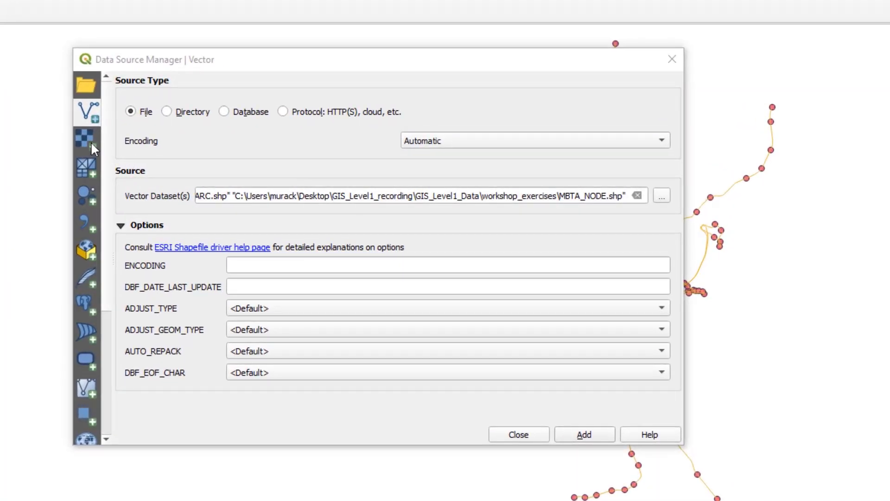
Step: Add cambridge_dem.tif from workshop_exercises as a raster layer
click(91, 142)
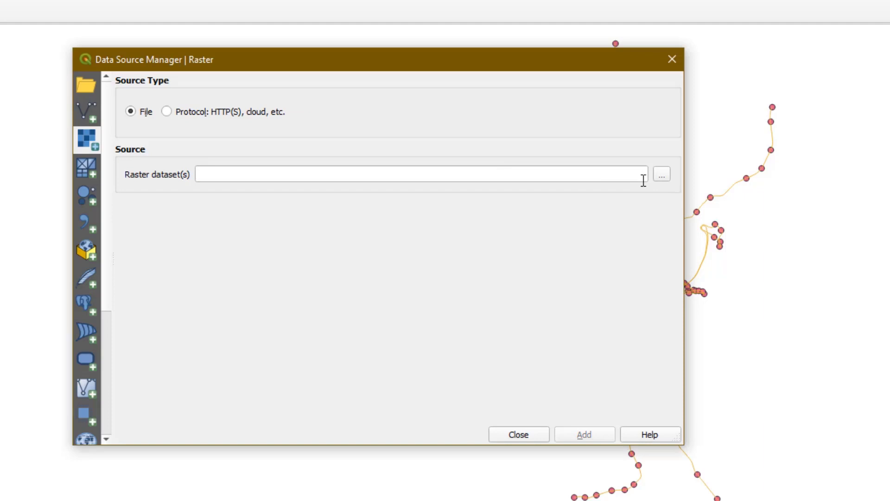
click(661, 180)
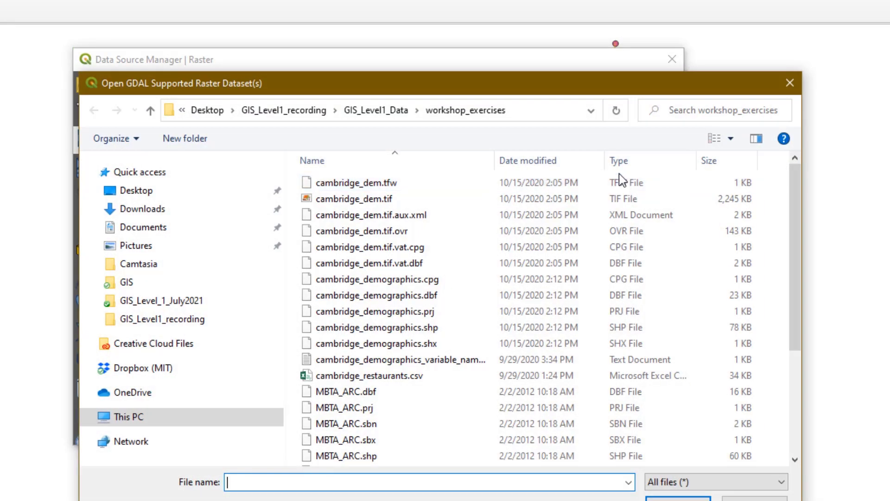
click(380, 201)
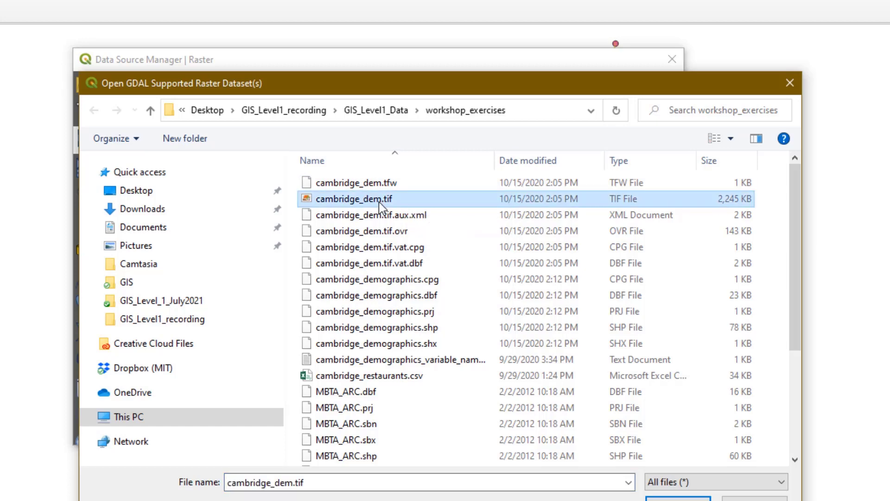
click(658, 497)
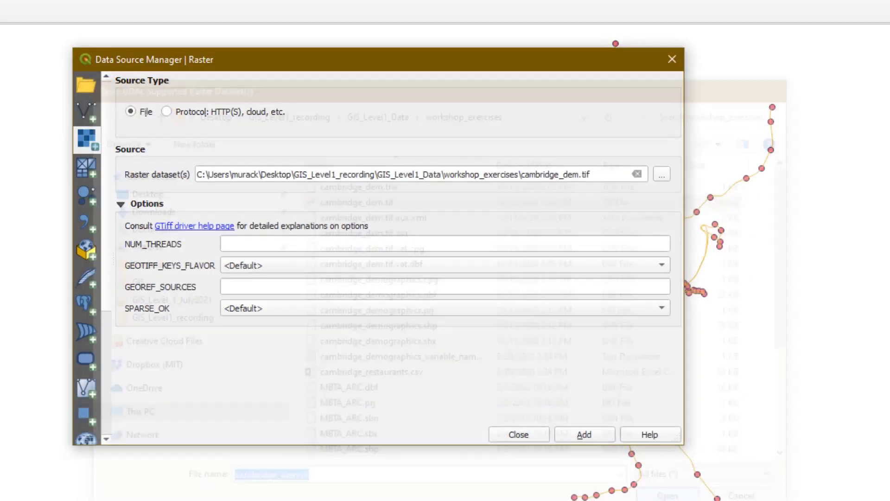
click(584, 434)
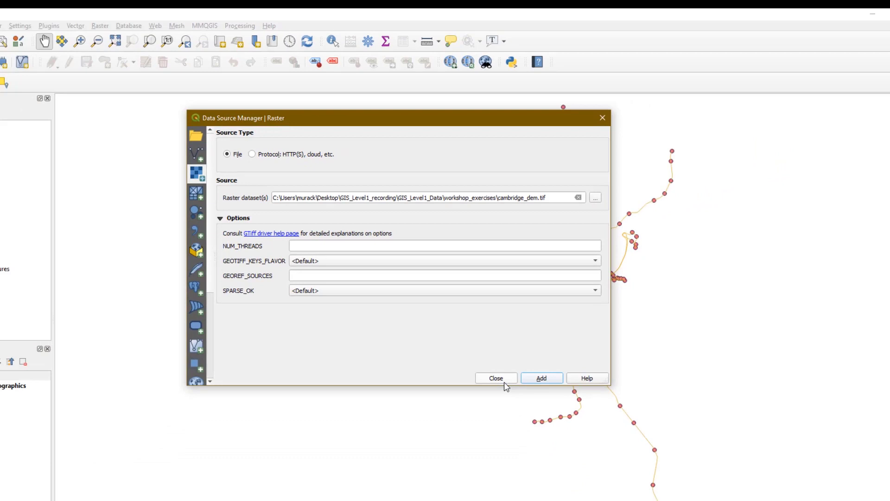
Step: Close the Data Source Manager window
click(497, 365)
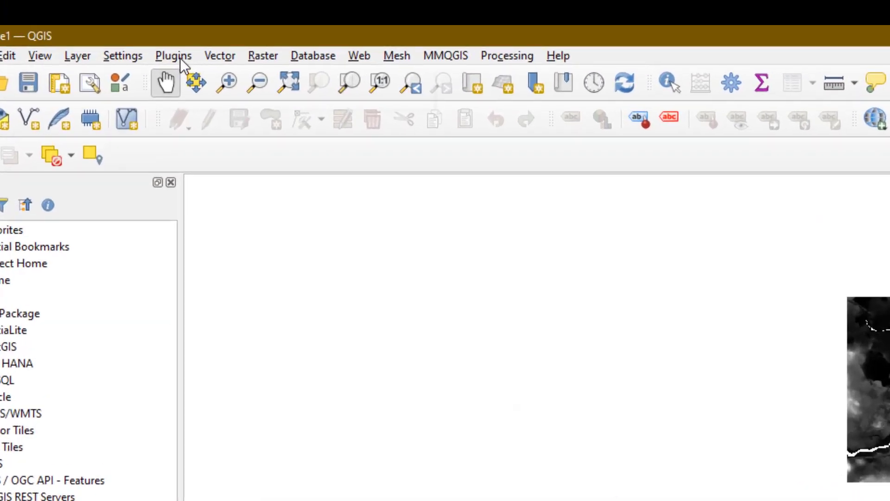
click(154, 35)
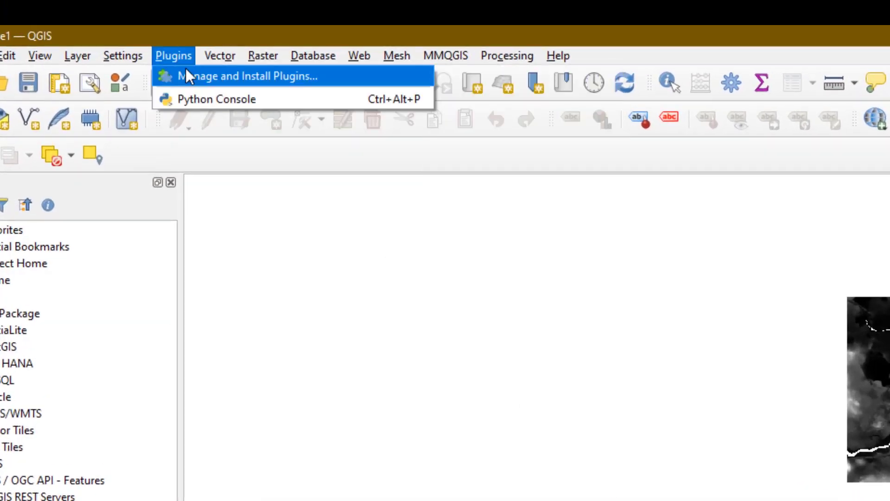
click(186, 78)
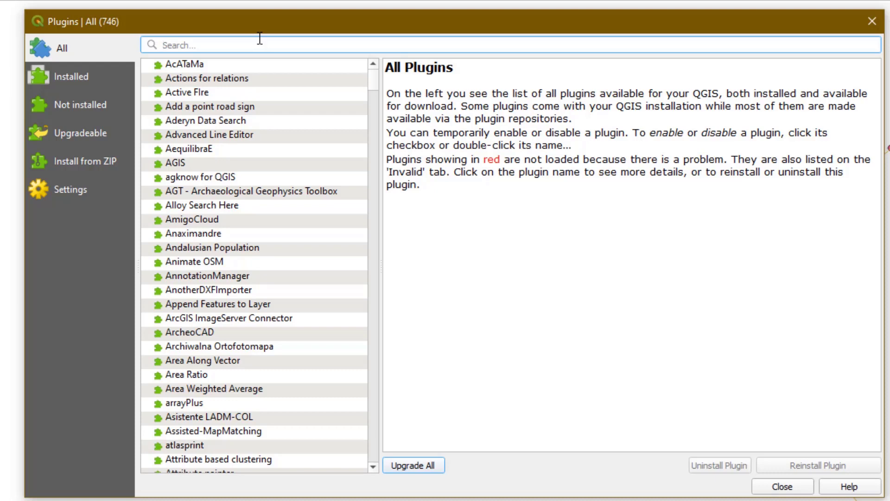
text(quickmap)
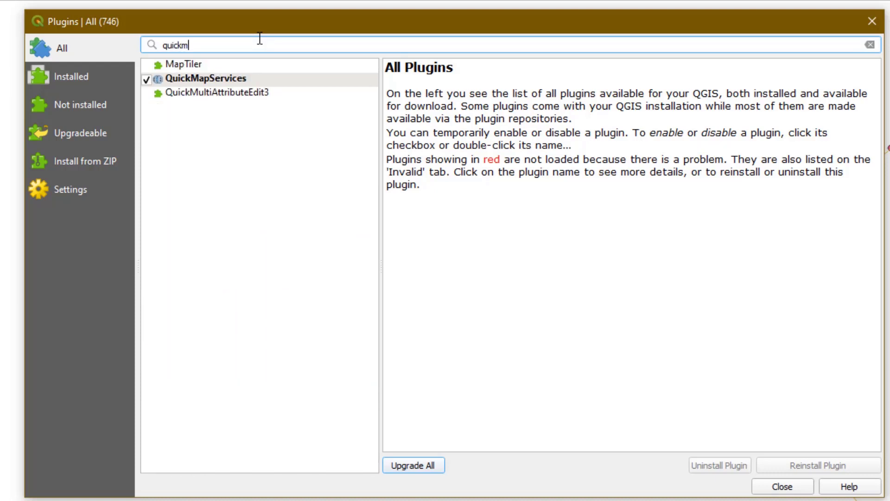
click(213, 79)
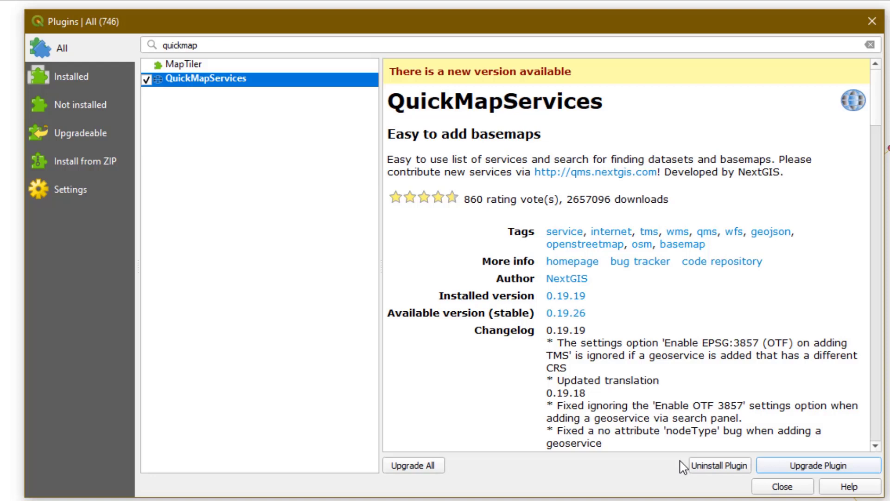
click(783, 487)
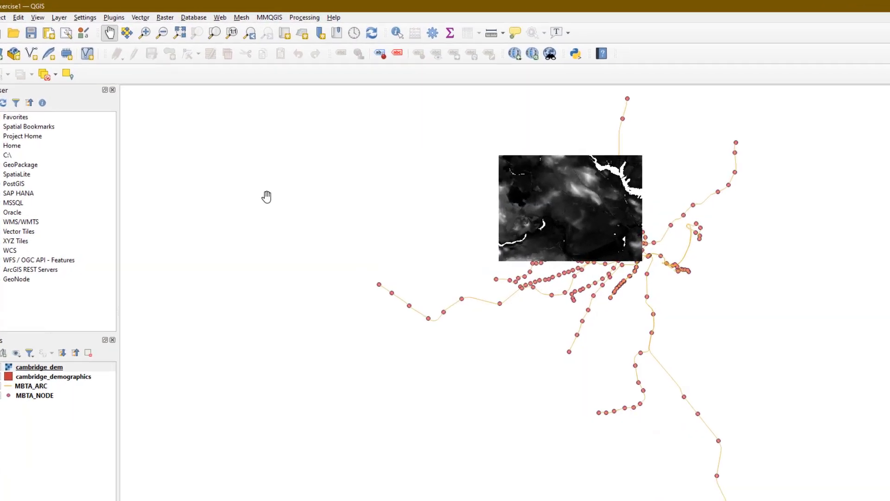
Step: Add the QuickMapServices OSM Standard basemap and move cambridge_dem down just above it
click(209, 18)
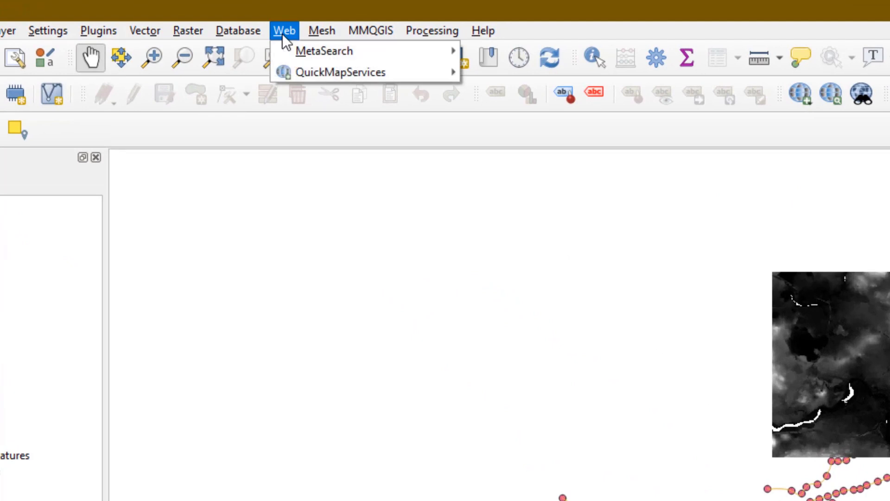
mouse_move(334, 74)
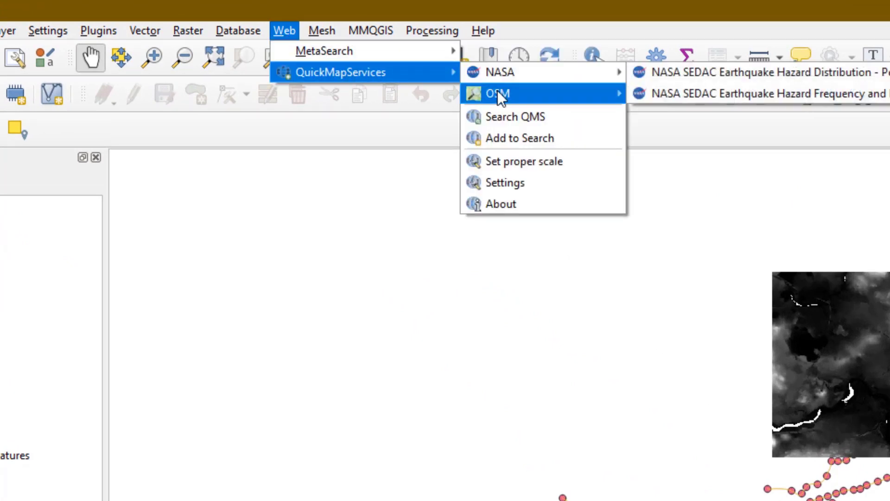
mouse_move(499, 94)
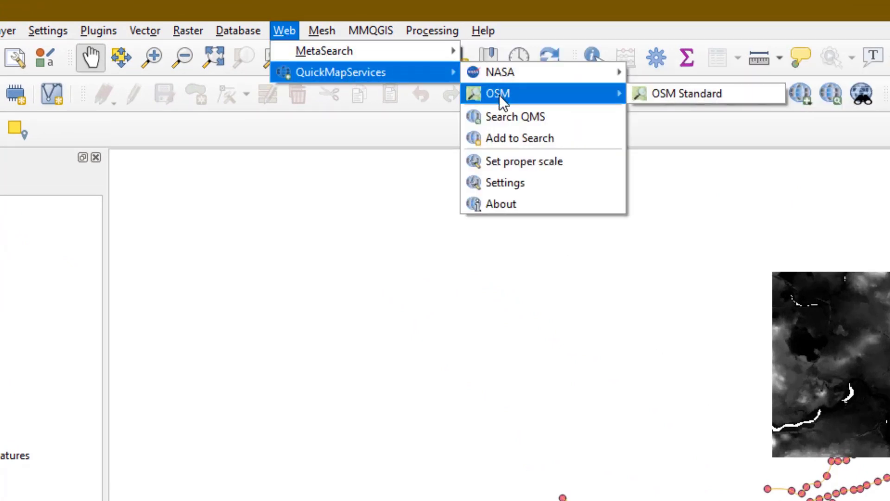
click(692, 93)
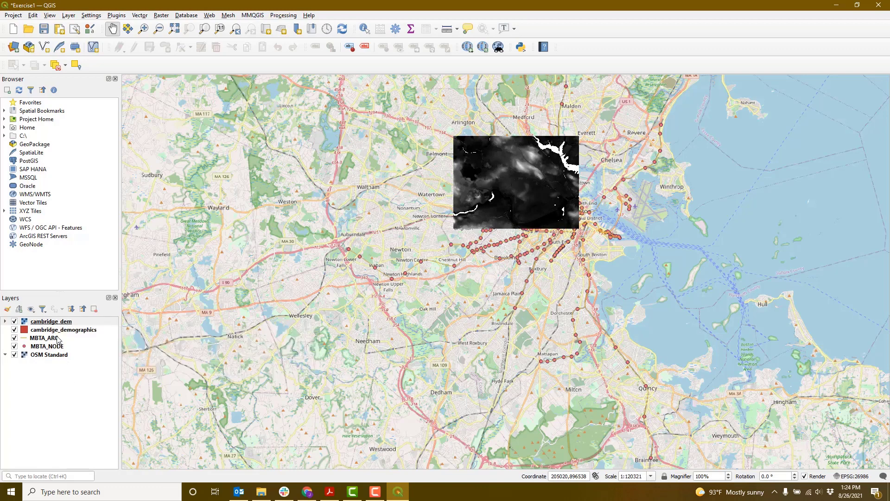
drag(55, 324, 55, 354)
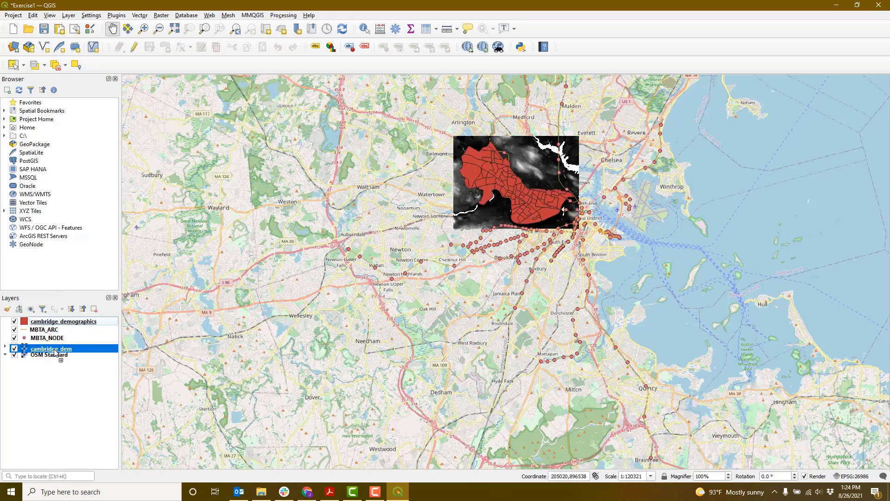
Step: Move cambridge_demographics below MBTA_NODE, then centre and zoom the map in on Cambridge
click(60, 322)
drag(60, 323, 60, 343)
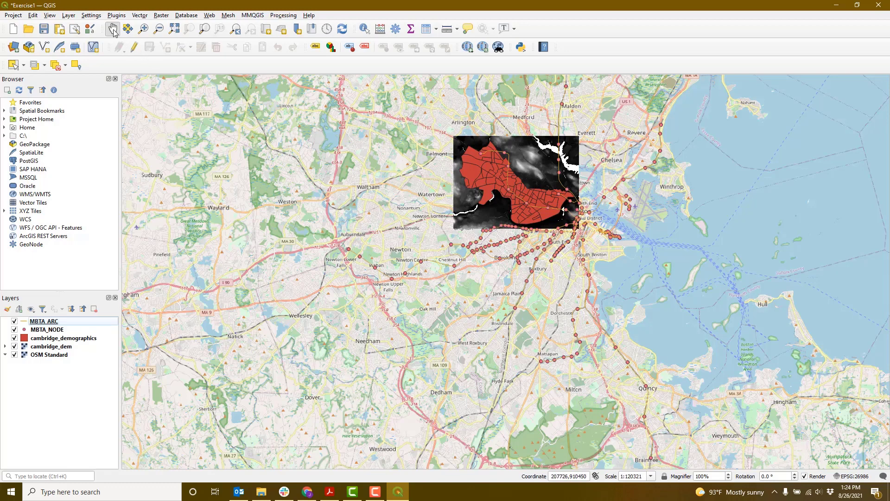
drag(524, 194, 459, 215)
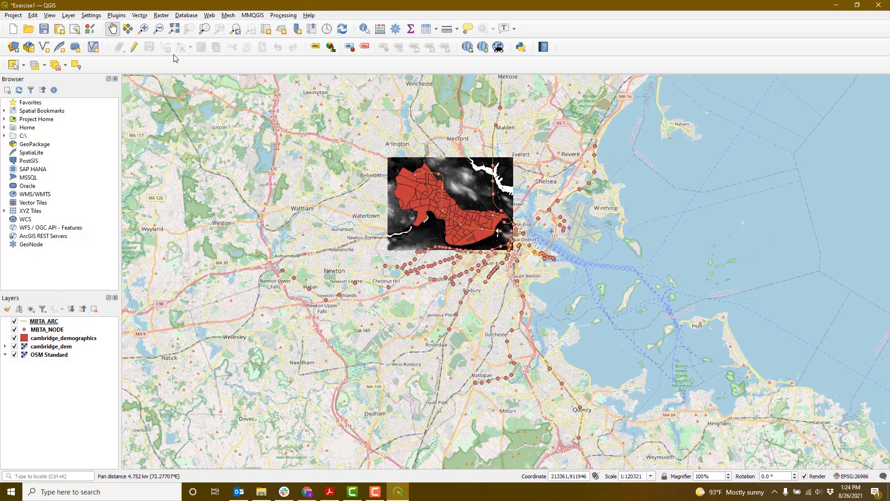
click(143, 29)
click(445, 198)
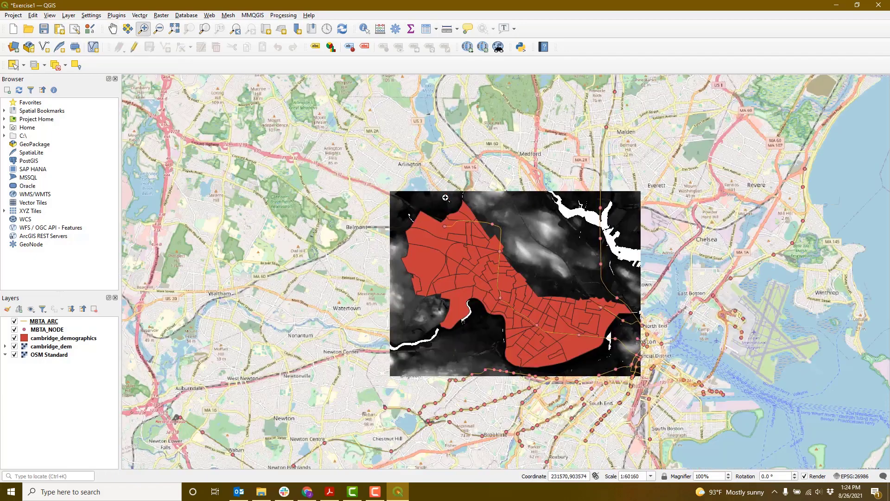
click(113, 29)
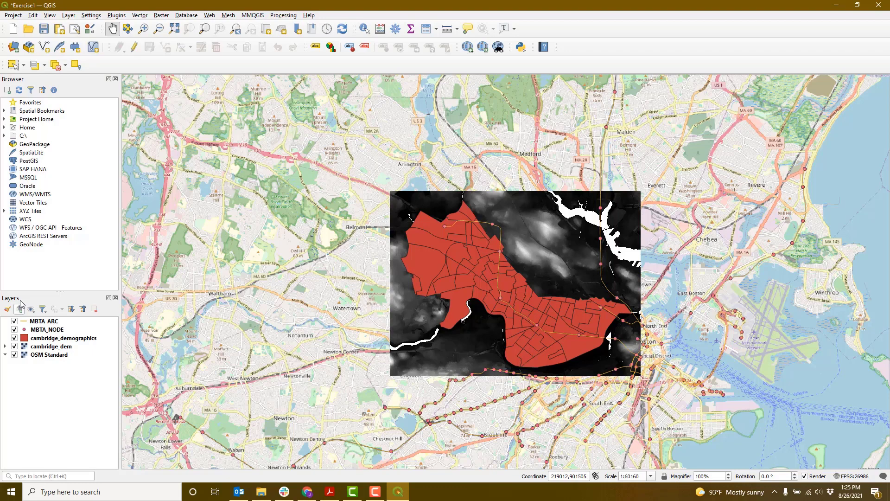
Step: Zoom the map to cambridge_dem's full extent and hide the DEM layer
right_click(46, 348)
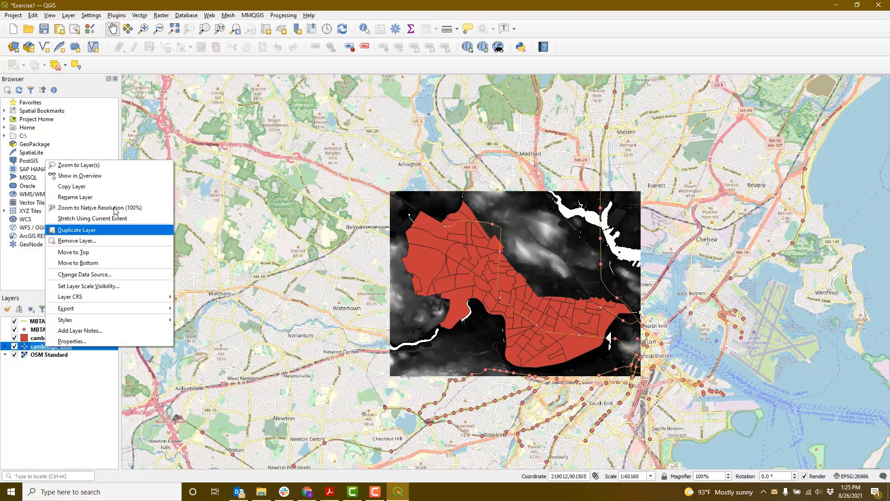
click(79, 165)
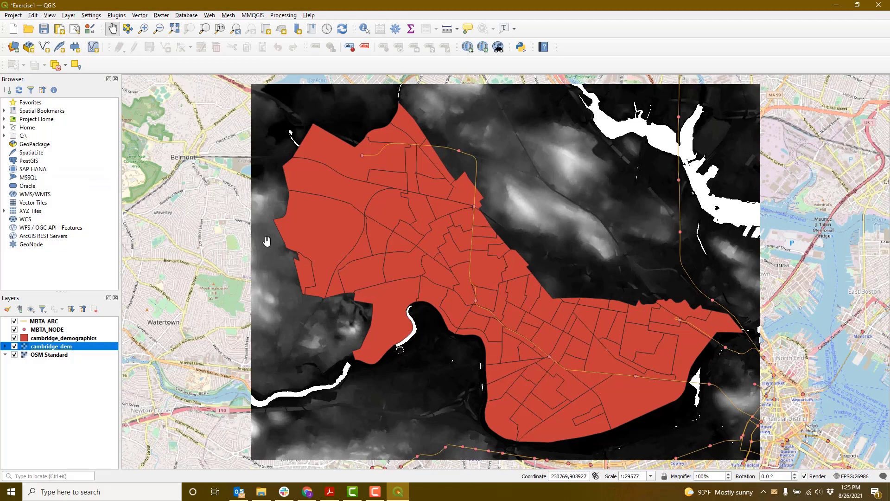
click(14, 347)
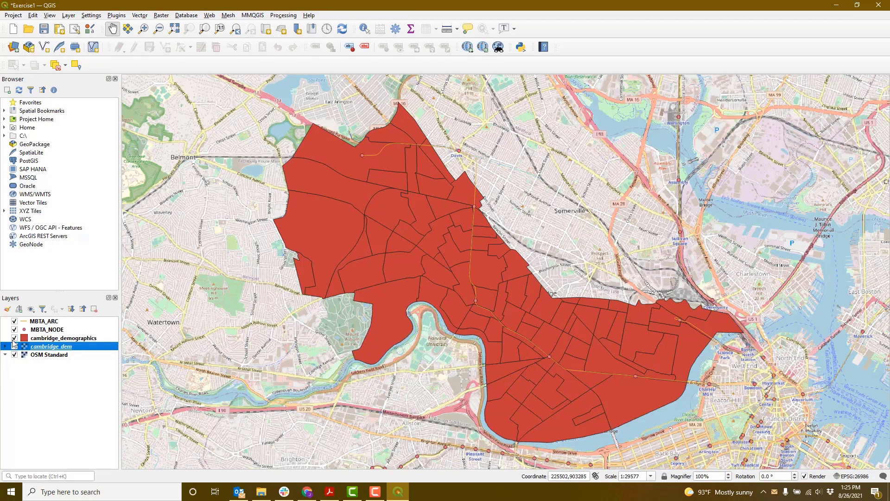
Step: Toggle the demographics layer off and back on, then browse the Vector and Processing menus
click(14, 339)
click(14, 338)
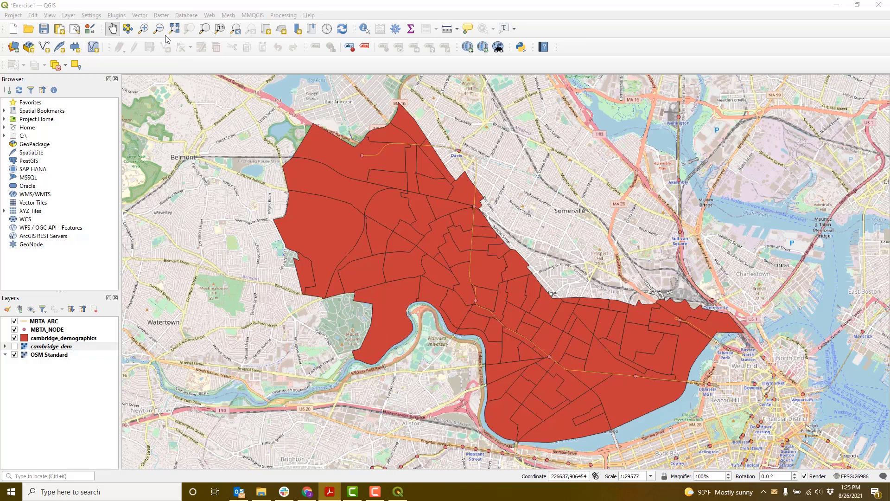
click(146, 16)
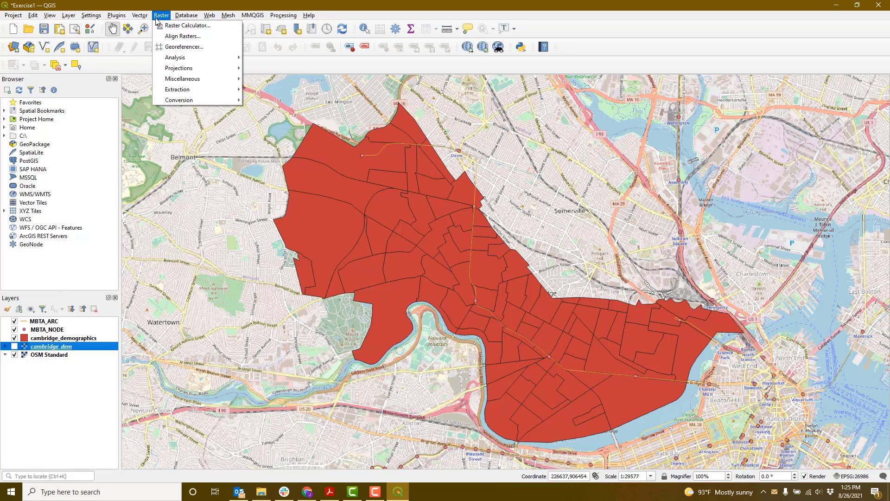
mouse_move(283, 15)
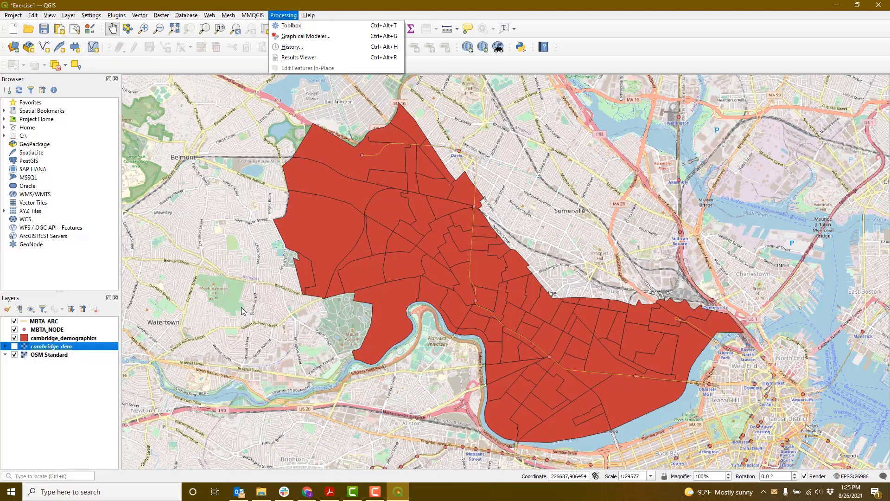
Step: Dismiss the Processing menu and turn the cambridge_dem layer back on
click(54, 377)
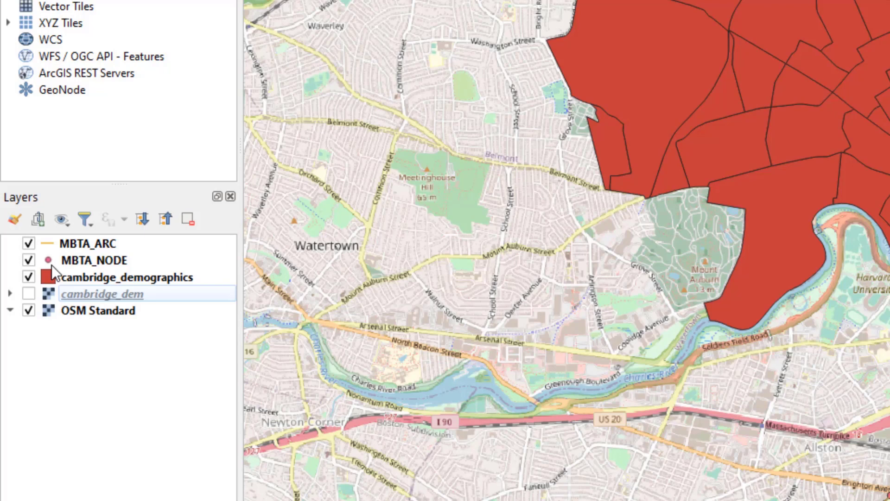
mouse_move(51, 263)
mouse_move(179, 281)
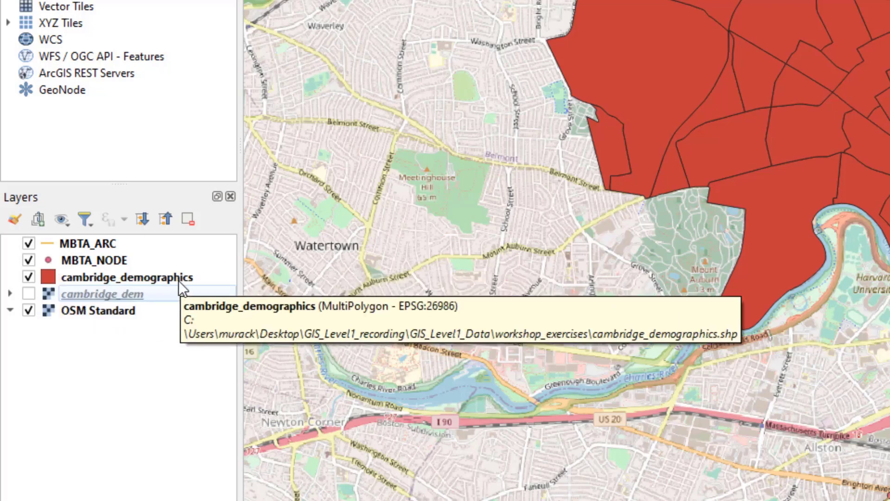
click(30, 293)
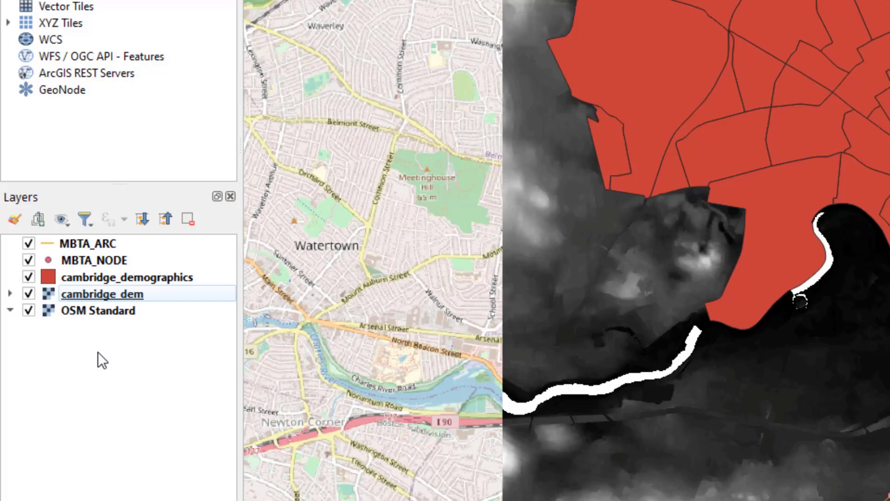
right_click(99, 242)
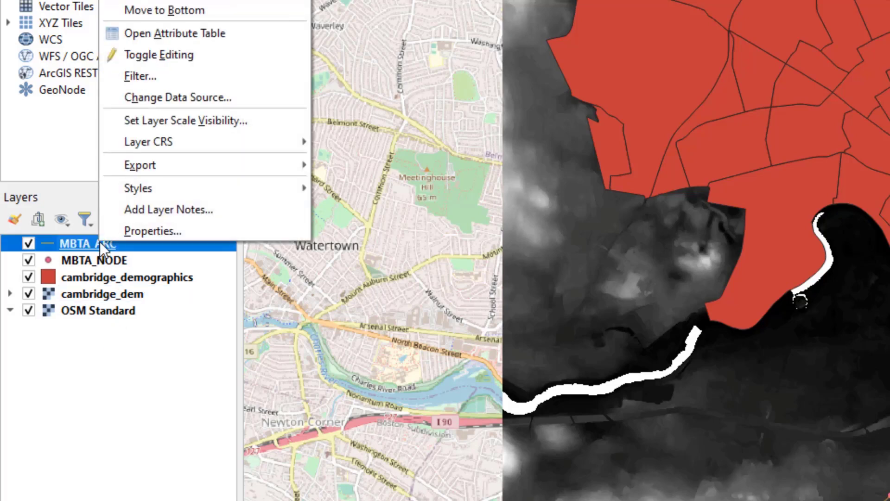
click(185, 37)
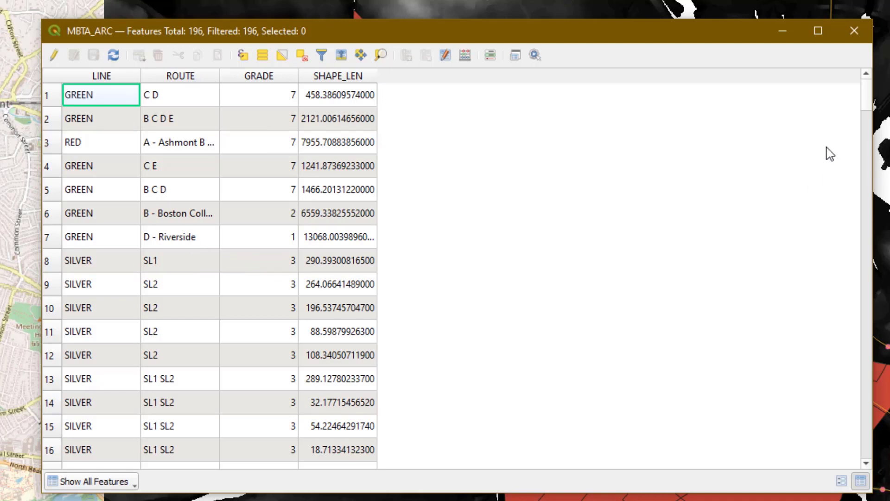
click(860, 29)
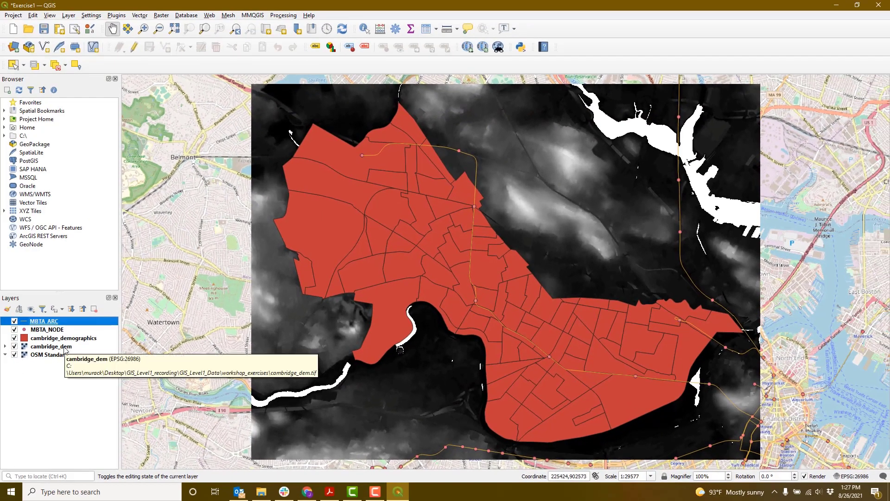
right_click(65, 349)
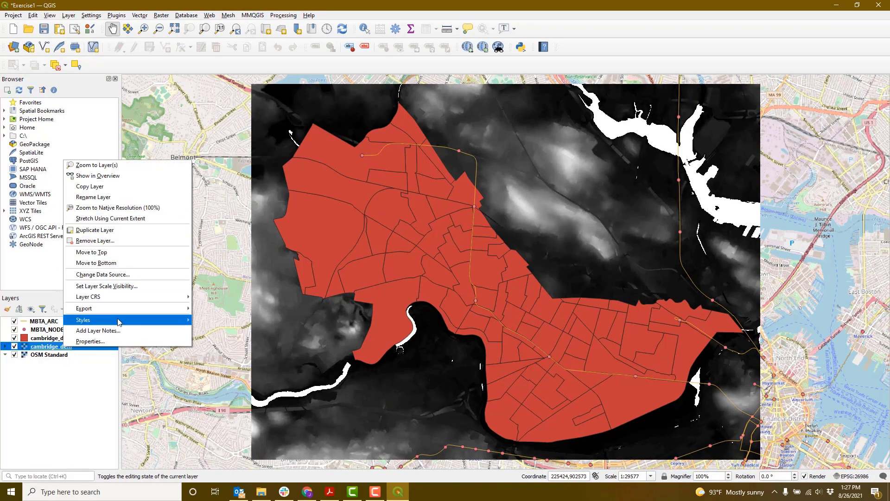
mouse_move(117, 324)
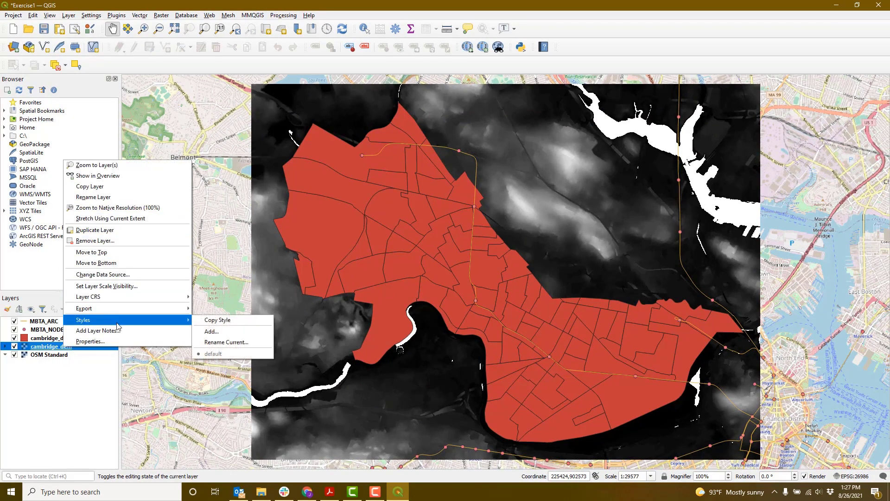
click(72, 383)
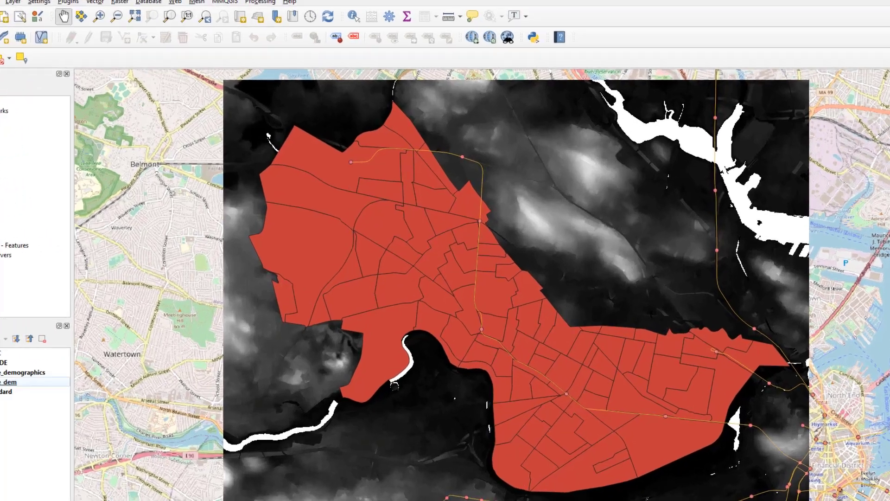
Step: Choose cambridge_restaurants.csv from workshop_exercises as a Delimited Text source
click(15, 48)
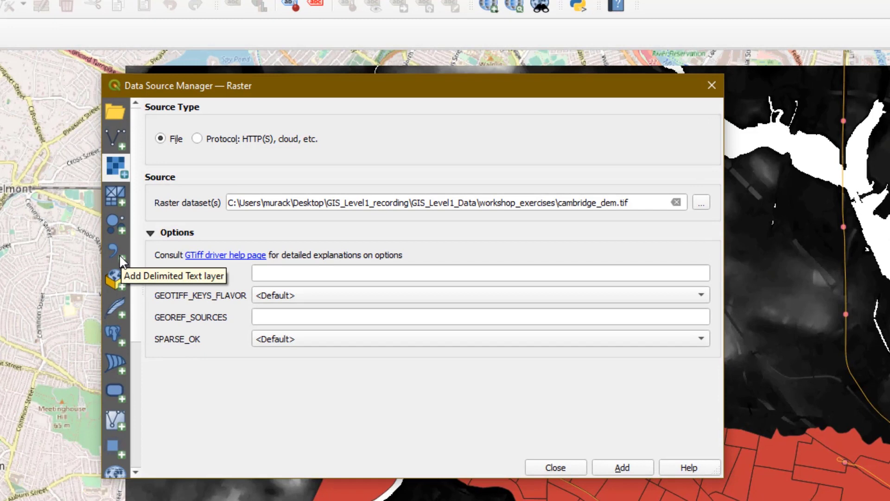
click(119, 255)
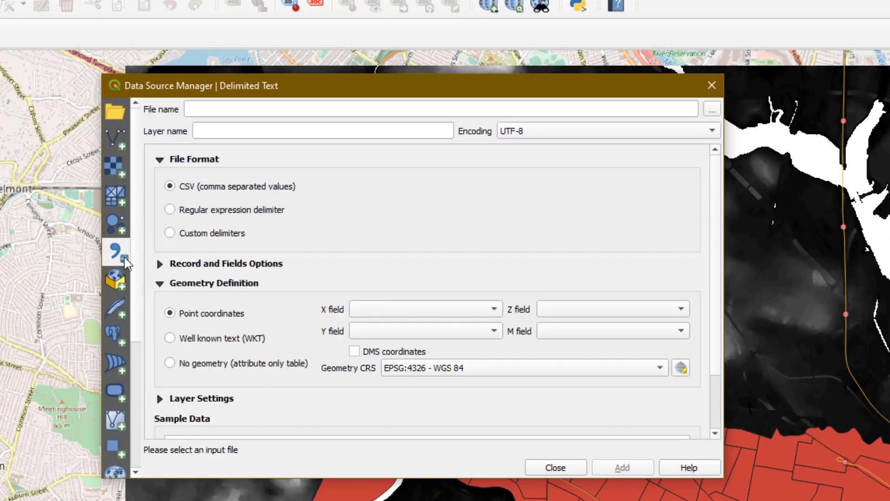
click(709, 111)
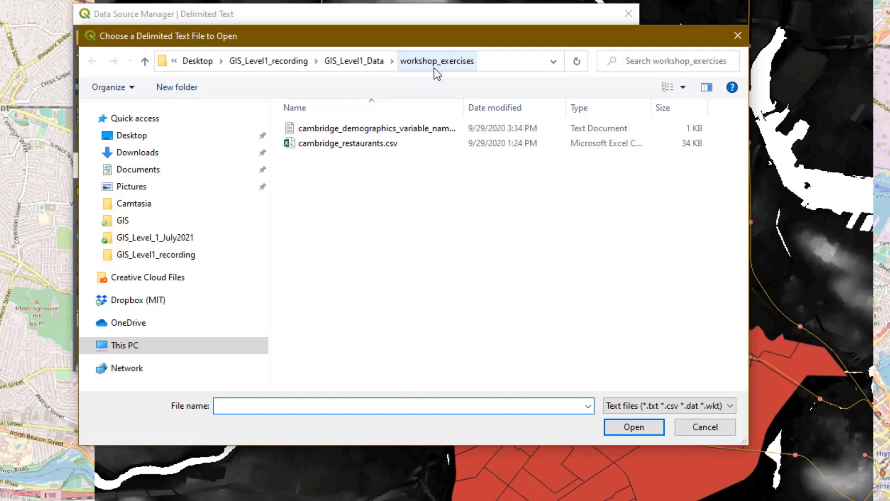
click(385, 145)
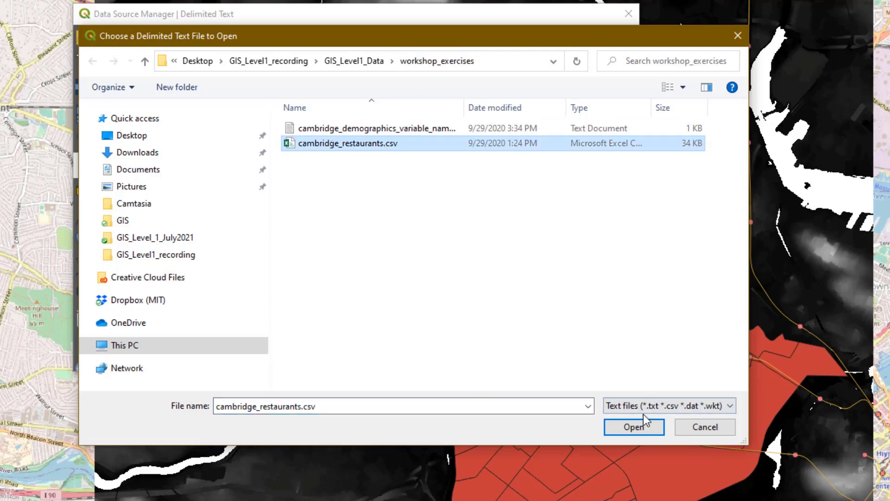
Step: Import the restaurant CSV as point layer cambridge_restaurants from Longitude/Latitude in EPSG:4326 - WGS 84
click(639, 430)
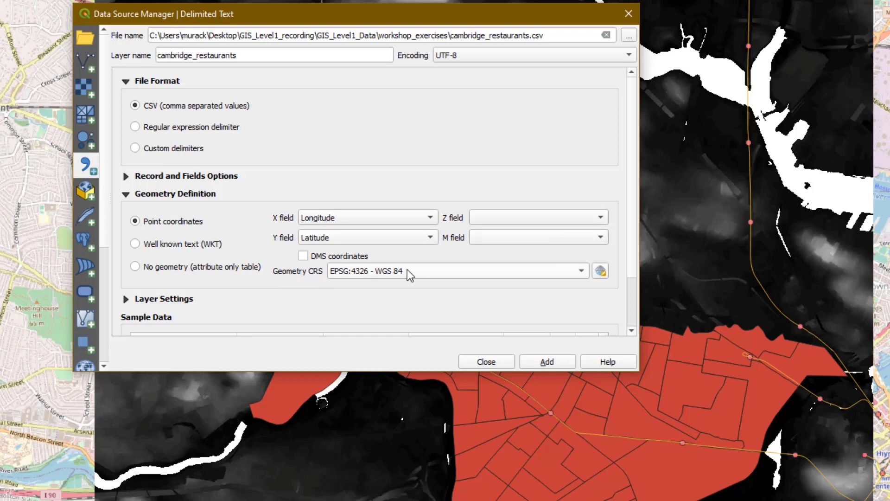
mouse_move(409, 274)
click(602, 274)
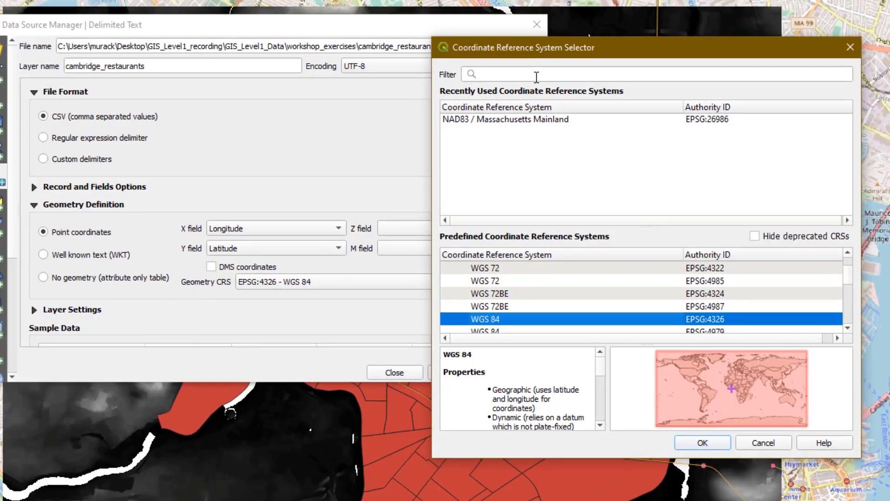
click(853, 52)
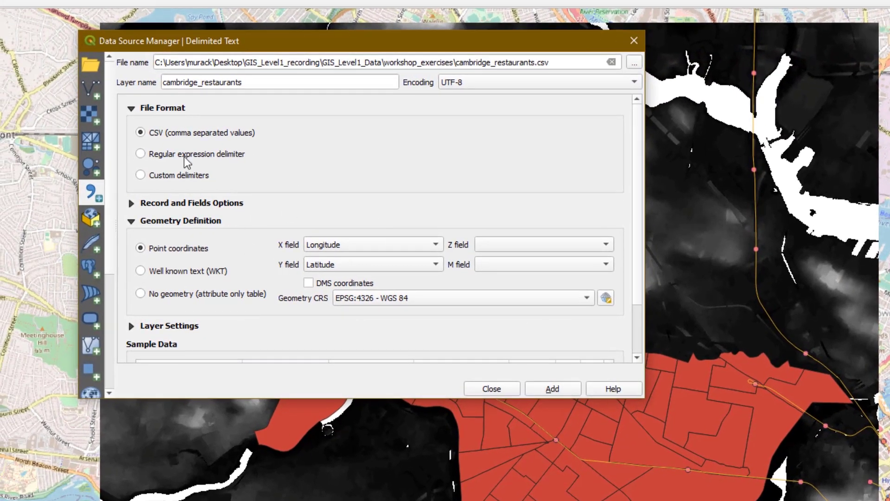
click(551, 388)
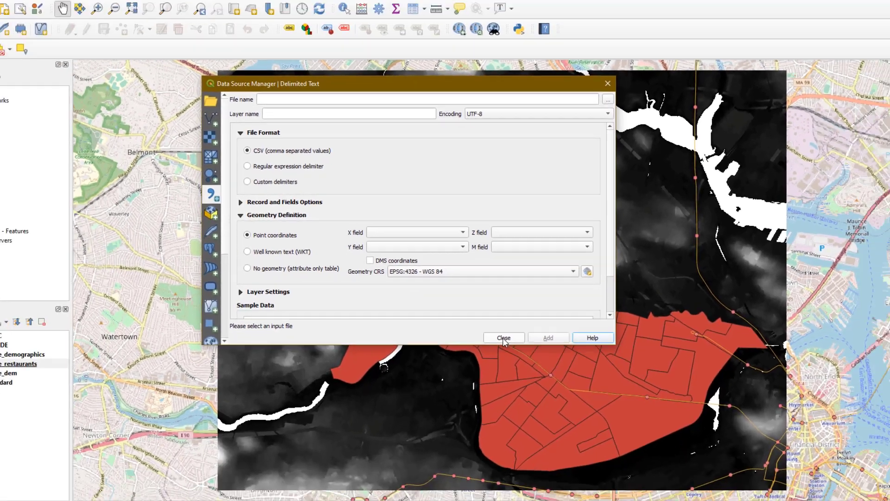
click(492, 388)
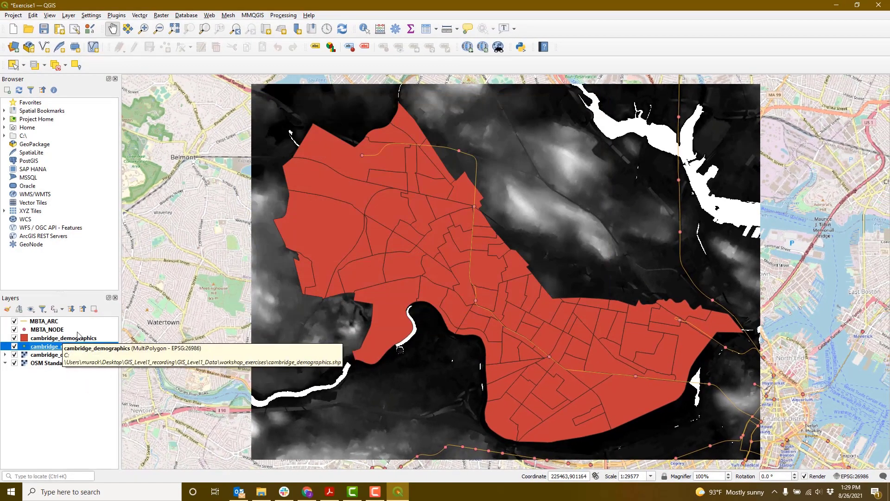
Step: Hide the cambridge_demographics layer so the restaurant points show over the elevation raster
click(14, 338)
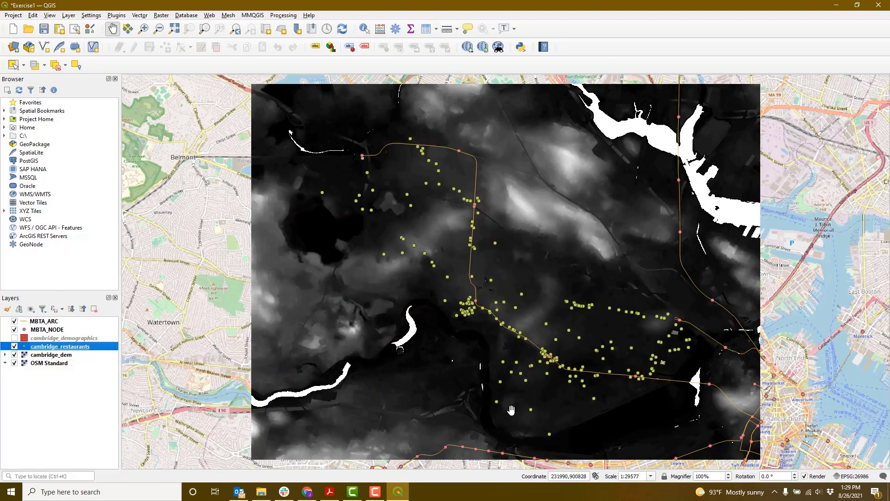
Step: Save the Exercise1 project
click(46, 30)
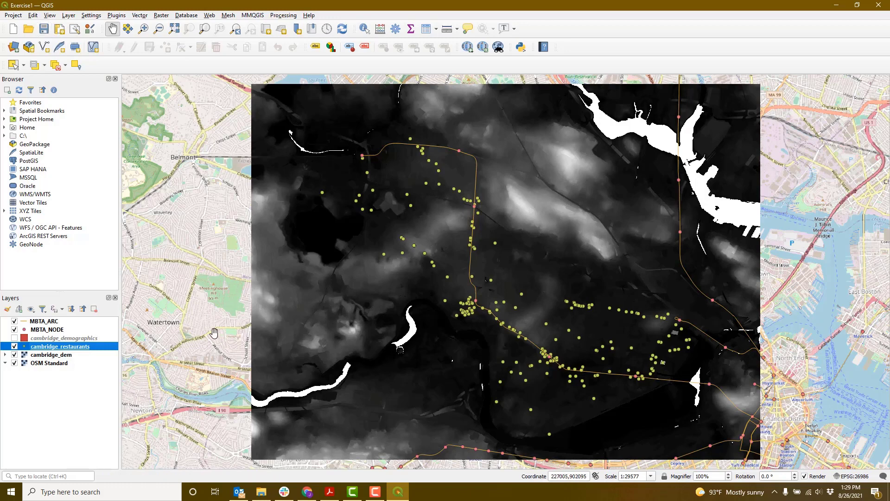